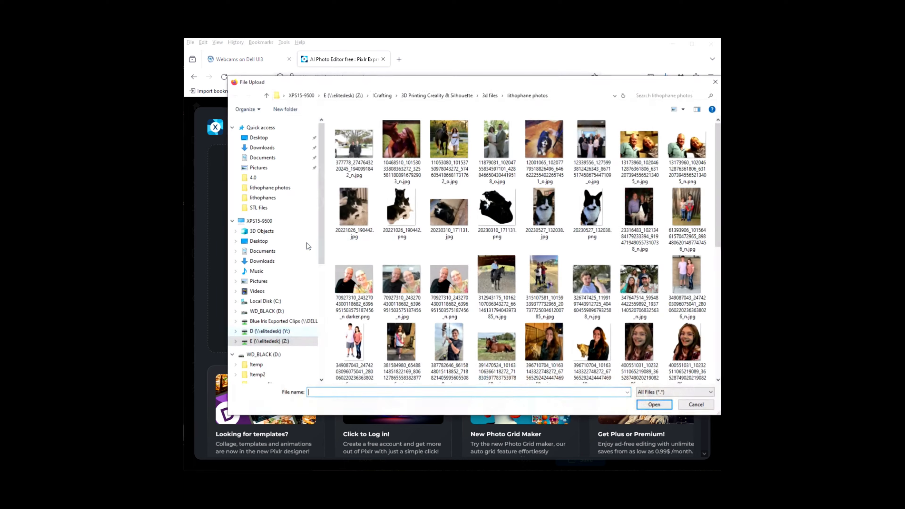
Open the duck JPG from the lithophane photos folder and remove its background with AI Cutout.
scroll(469, 261, down, 5)
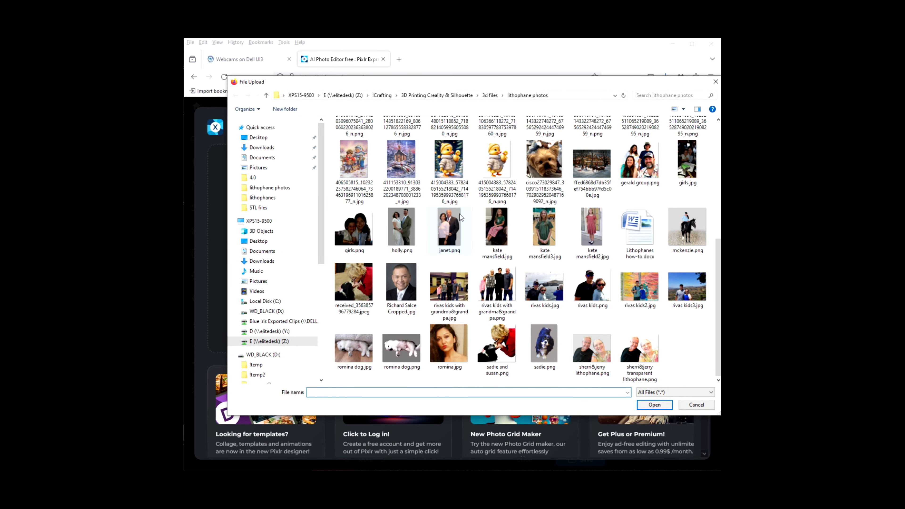
double_click(455, 161)
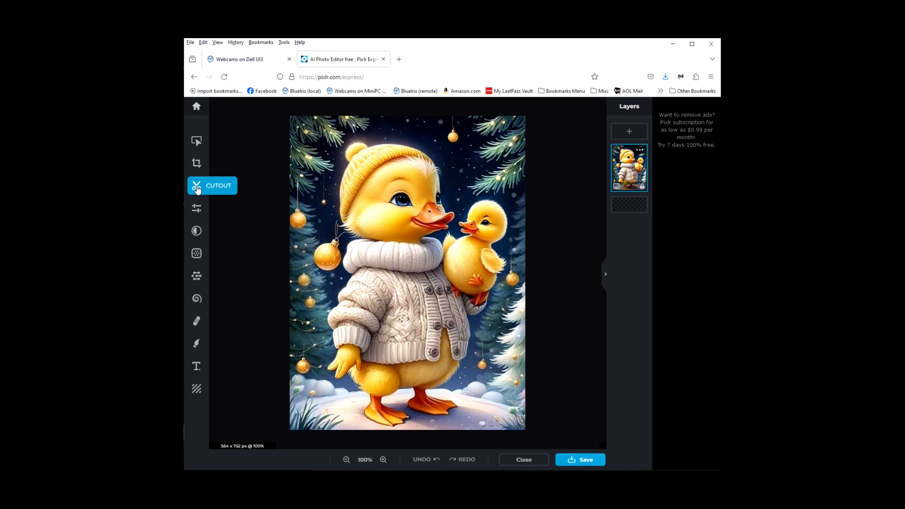
click(199, 189)
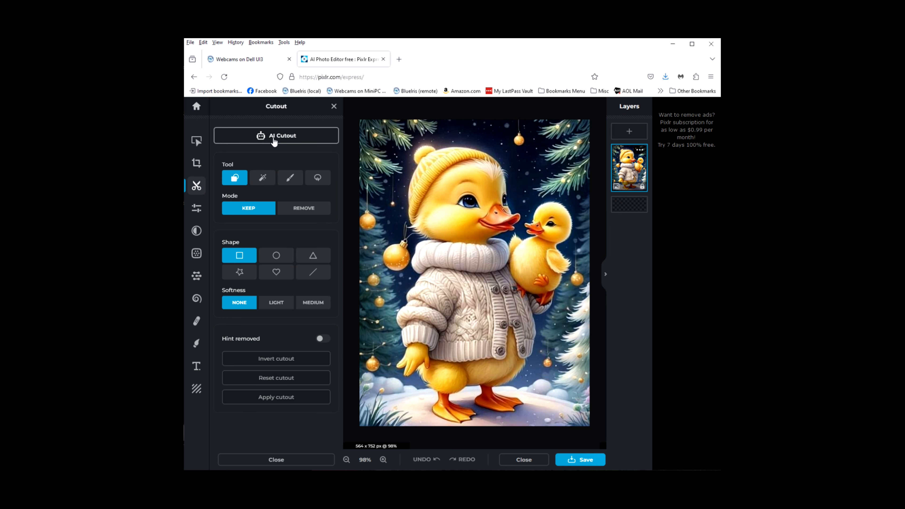
click(274, 140)
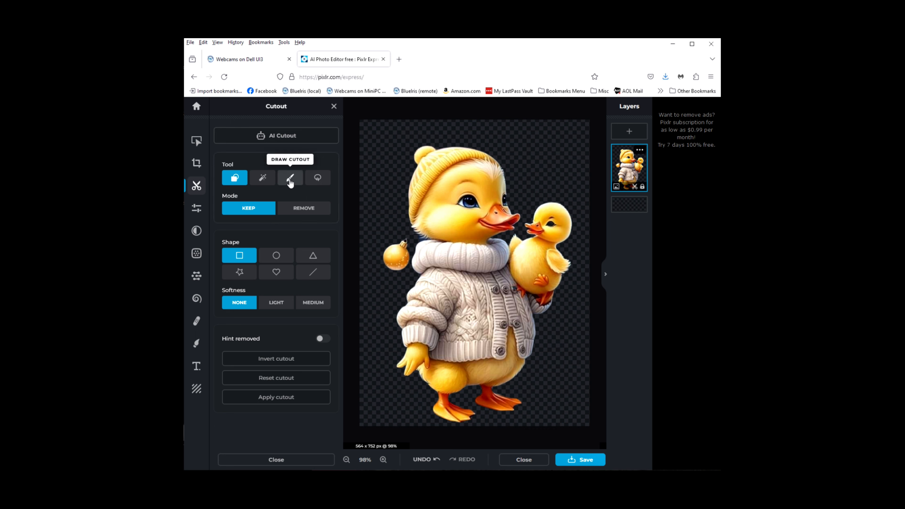
Erase the leftover ornament beside the duck's neck with the Draw cutout brush in Remove mode.
click(290, 178)
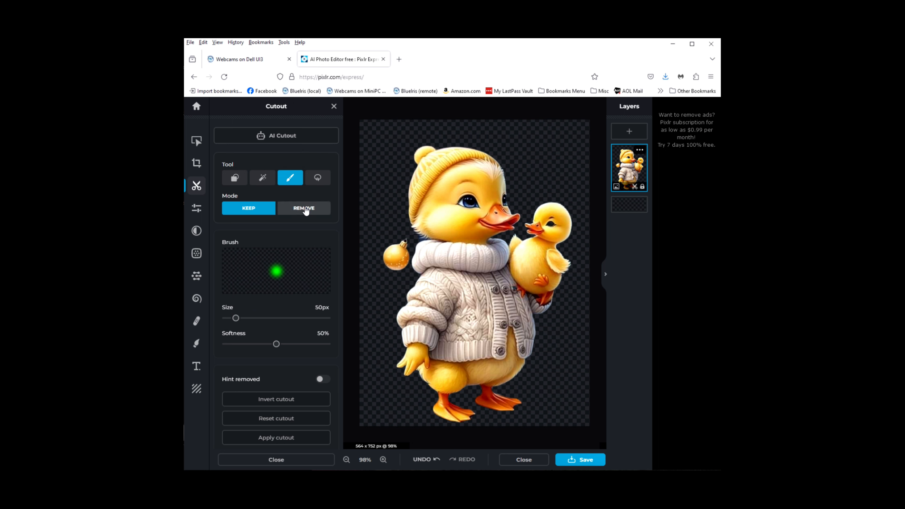
click(305, 208)
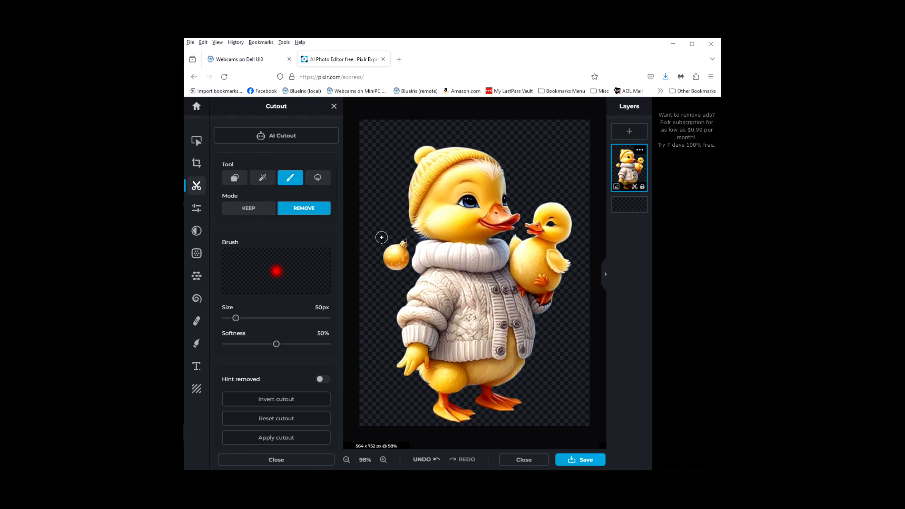
mouse_move(405, 235)
mouse_down()
mouse_move(395, 267)
mouse_move(404, 244)
mouse_move(380, 260)
mouse_move(399, 234)
mouse_move(385, 273)
mouse_move(410, 252)
mouse_move(405, 269)
mouse_move(396, 253)
mouse_move(394, 273)
mouse_up()
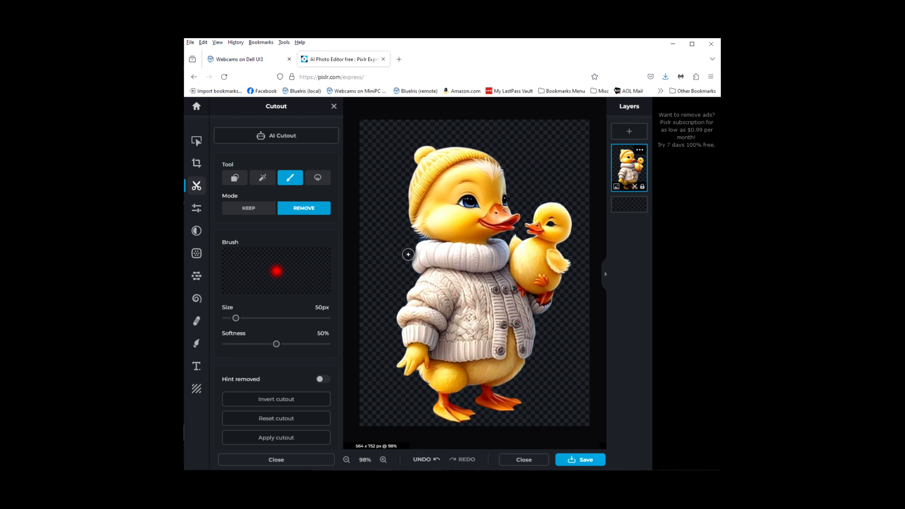
Restore the edge of the duck's sweater collar with the Draw cutout brush in Keep mode.
click(246, 211)
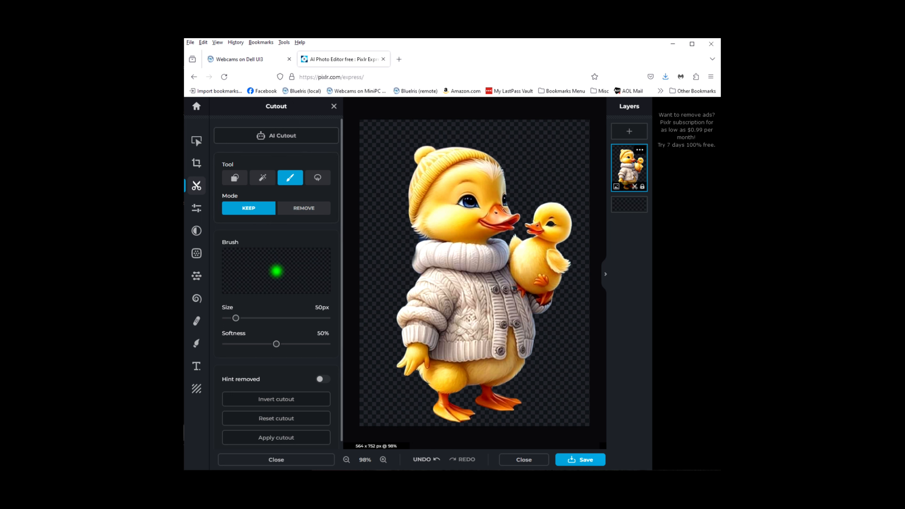
click(422, 249)
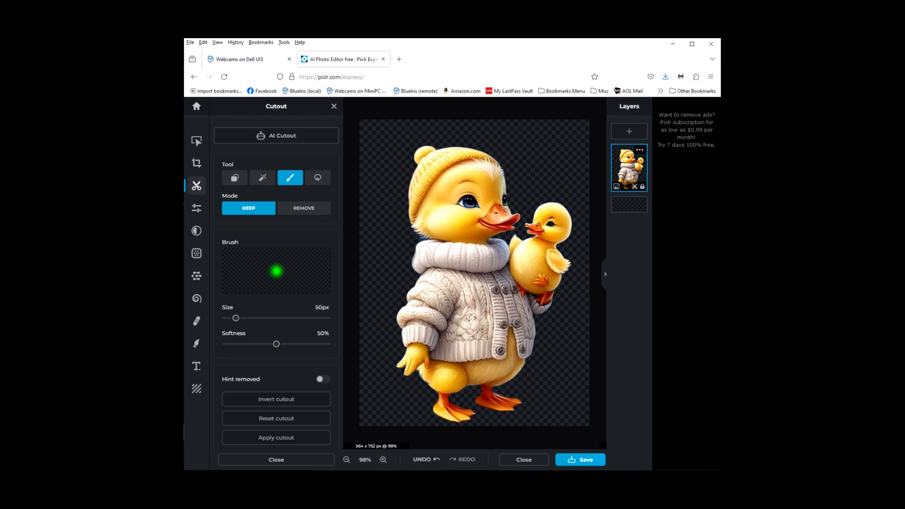
drag(420, 252, 420, 259)
Save the duck cutout as a transparent PNG in the lithophane photos folder inside 3d files.
click(578, 460)
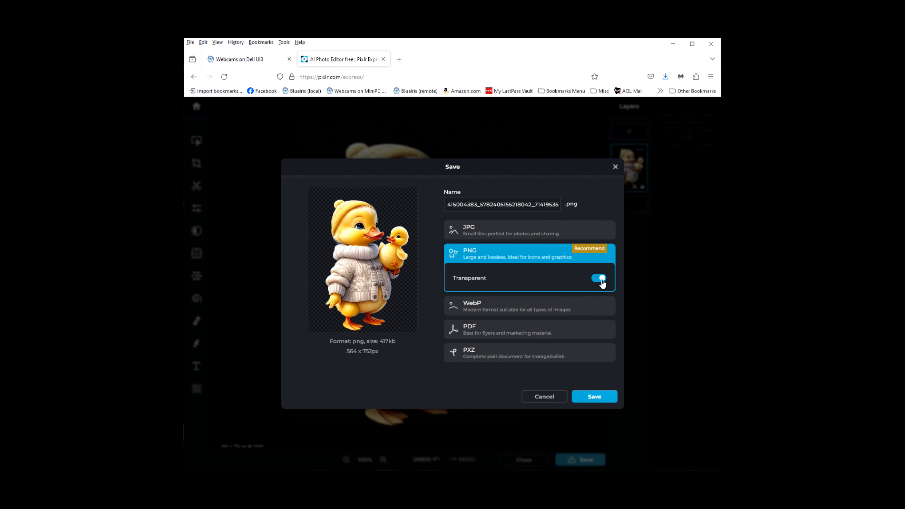
click(595, 396)
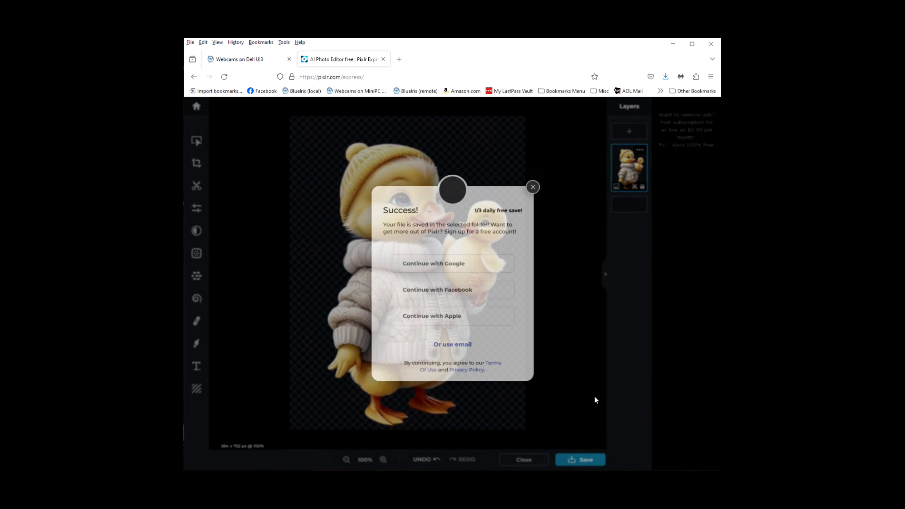
click(488, 95)
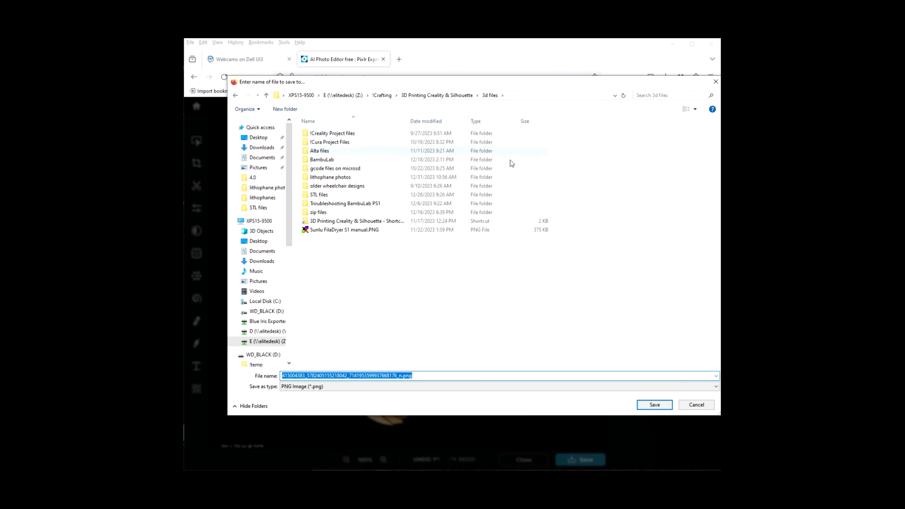
double_click(328, 177)
click(436, 376)
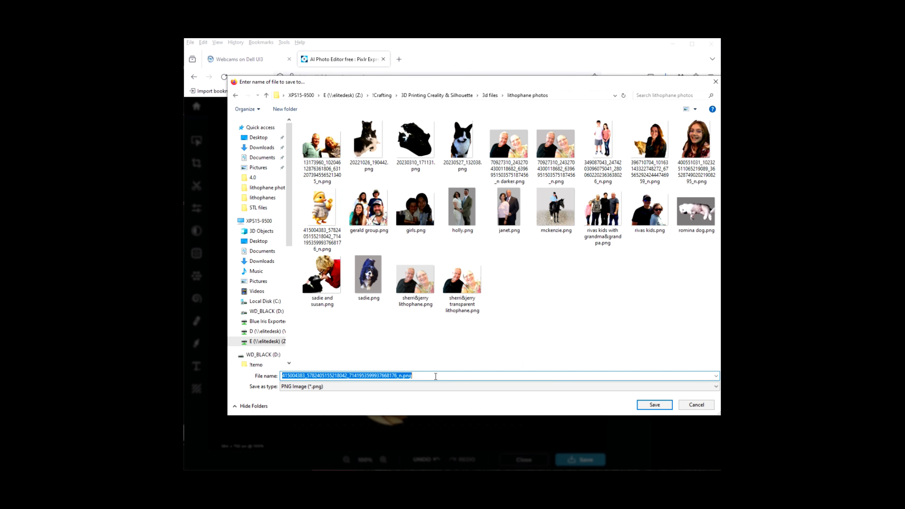
text(duck)
key(Return)
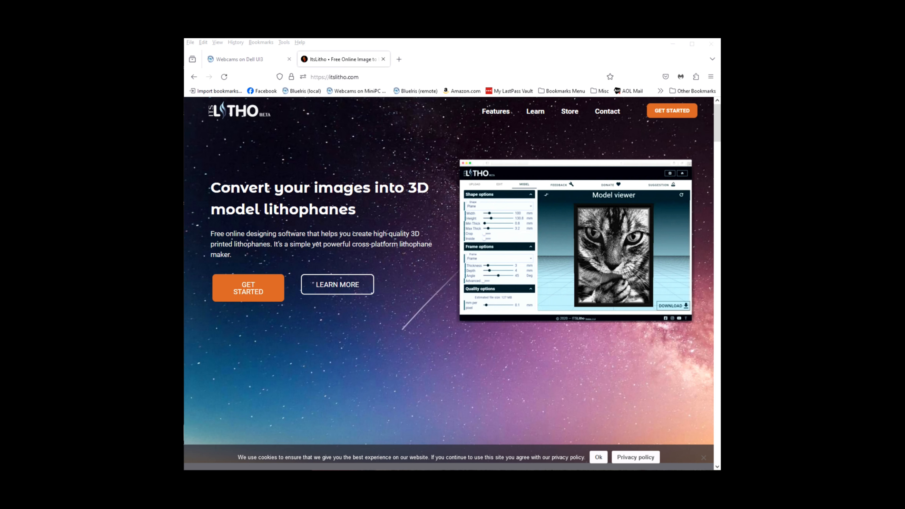
Start the ItsLitho lithophane tool and upload the duck cutout PNG from the lithophane photos folder.
click(249, 292)
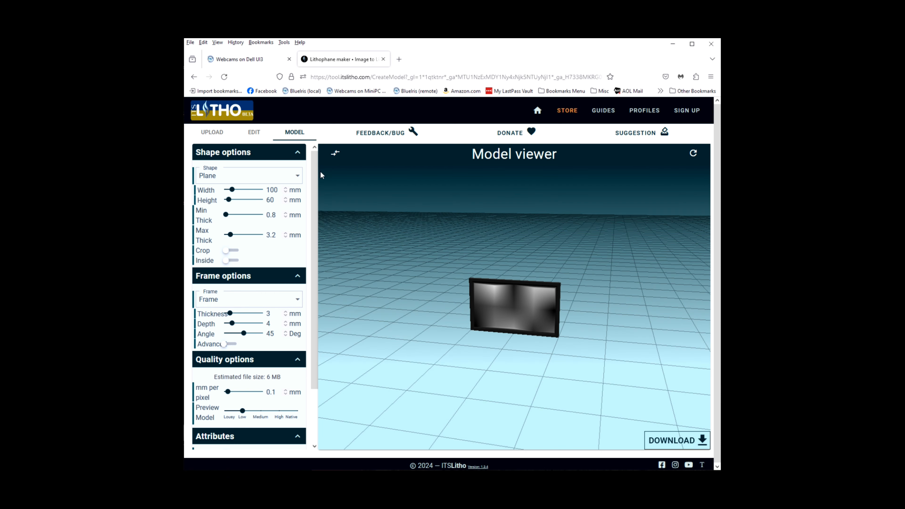
click(212, 134)
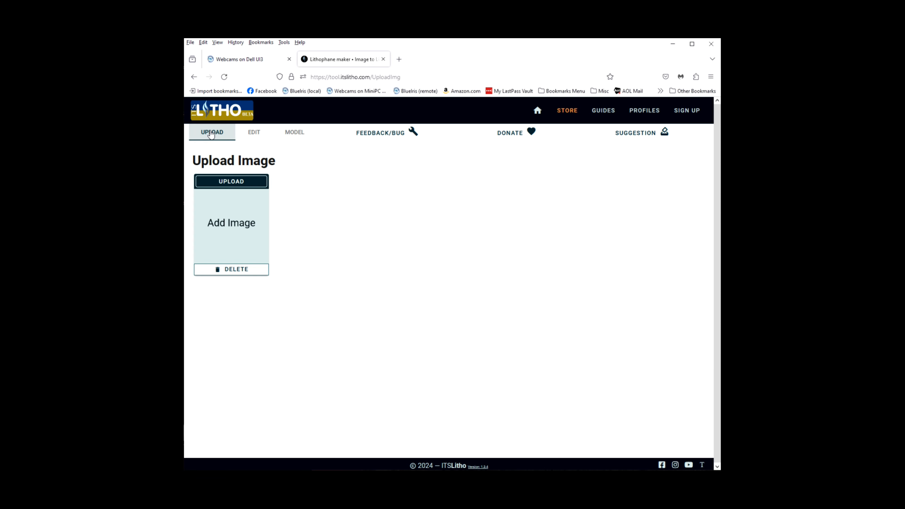
click(230, 186)
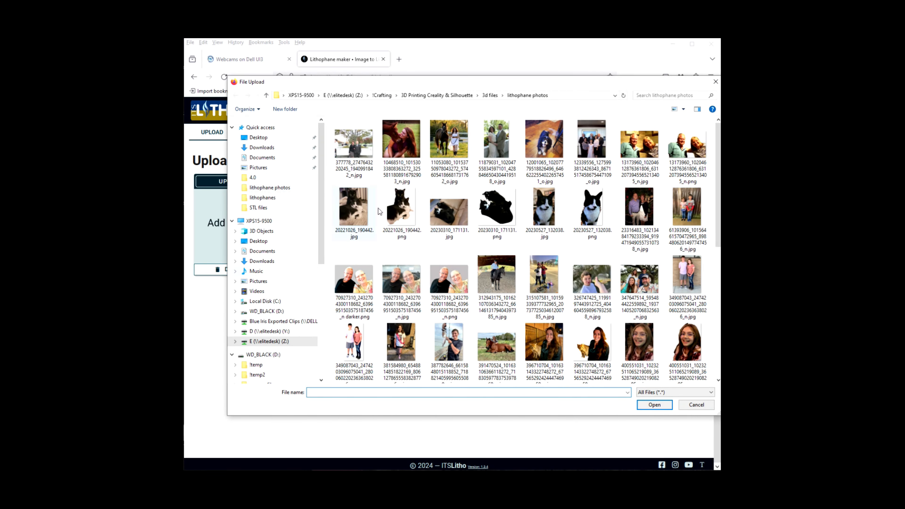
scroll(471, 219, down, 5)
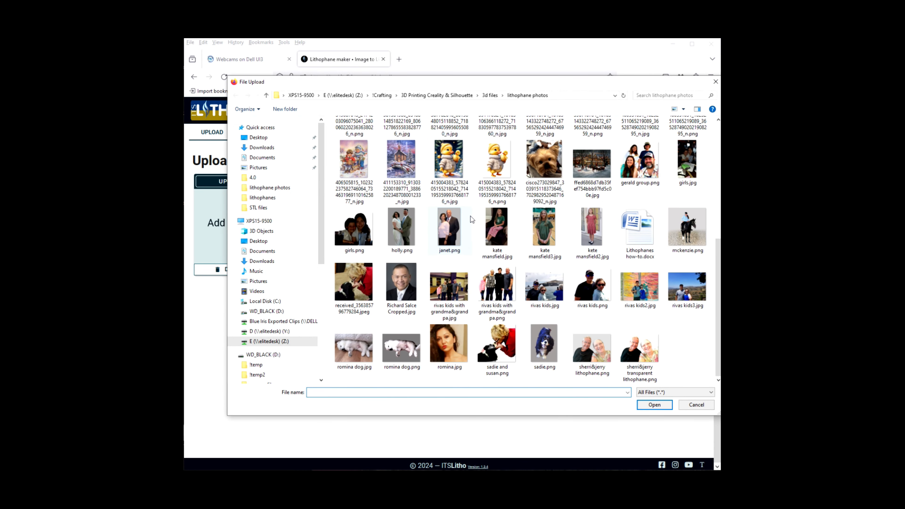
click(496, 167)
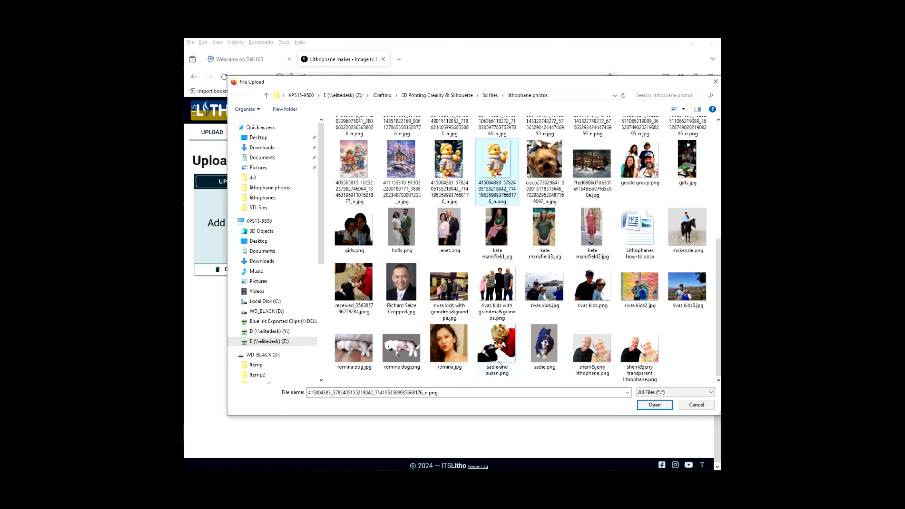
click(649, 404)
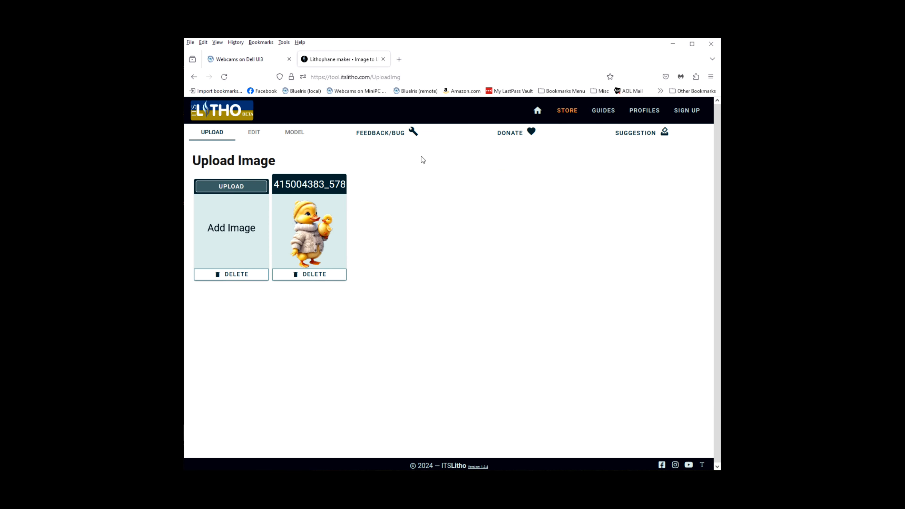
Generate the lithophane model from the uploaded duck image and change its shape to Arc.
click(294, 134)
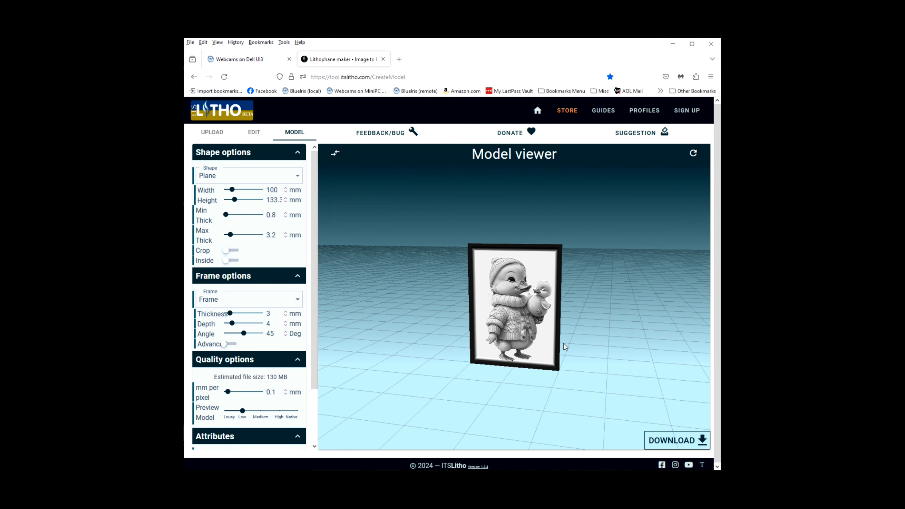
drag(590, 376, 531, 356)
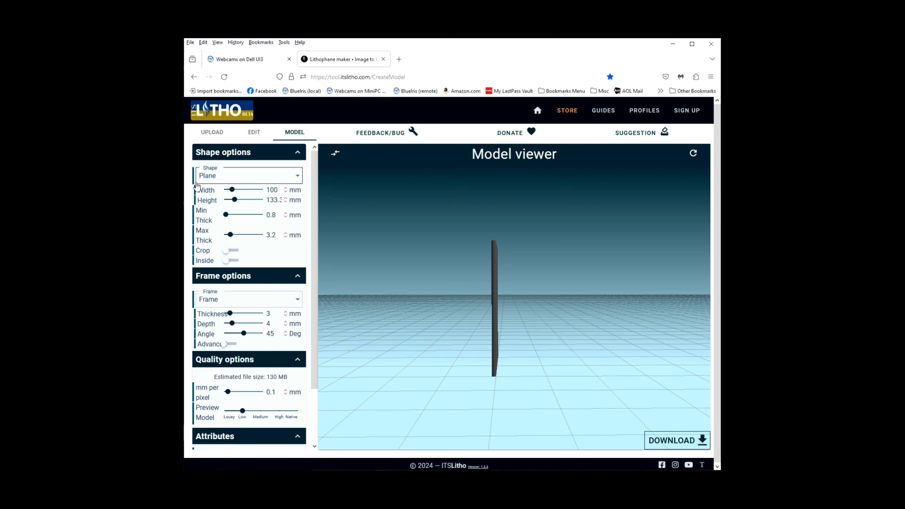
click(227, 177)
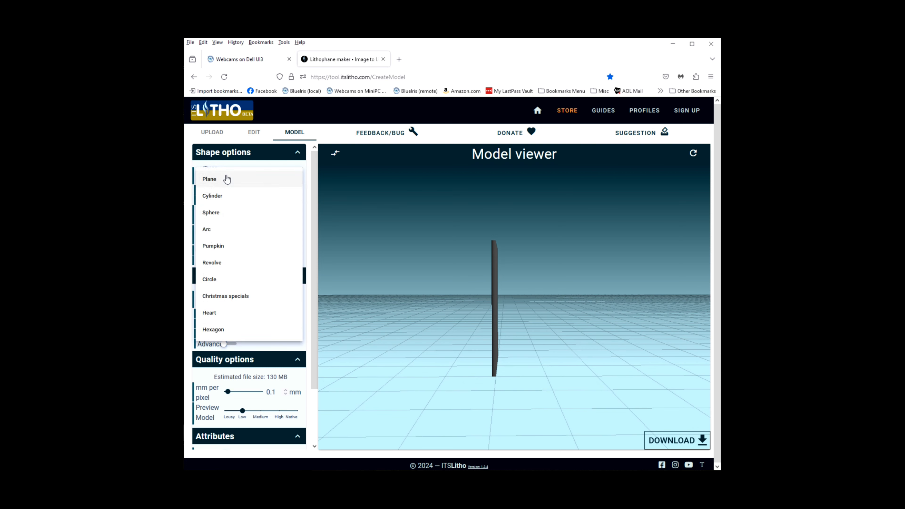
click(207, 230)
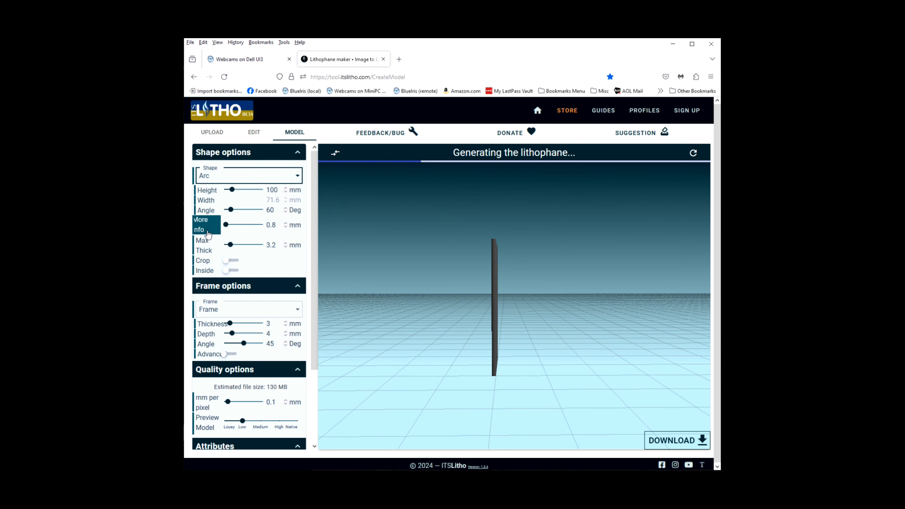
drag(567, 415, 649, 410)
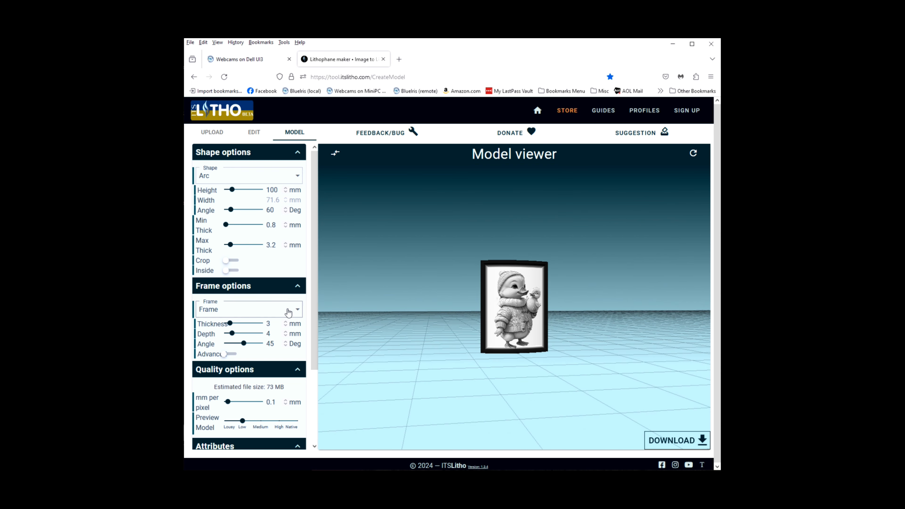
Set the vertical placement of the image in the lithophane to 51%.
drag(316, 268, 315, 346)
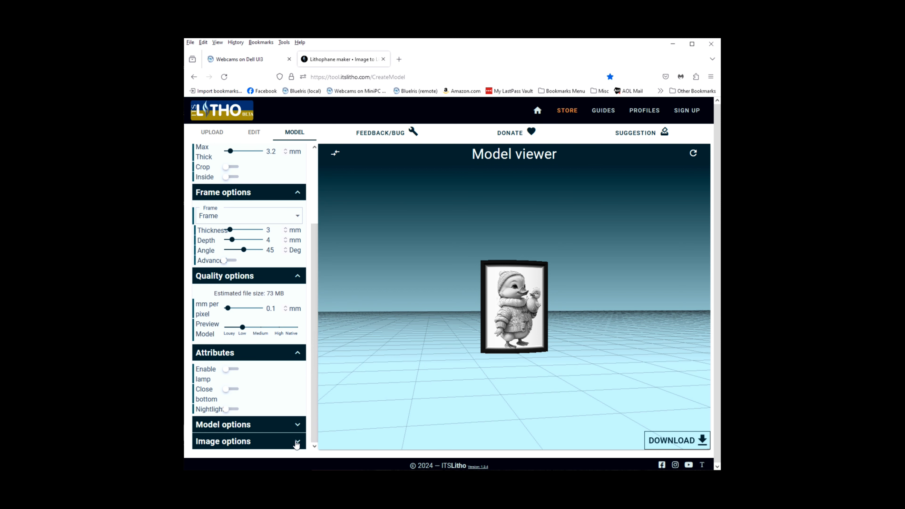
click(298, 442)
drag(315, 343, 315, 419)
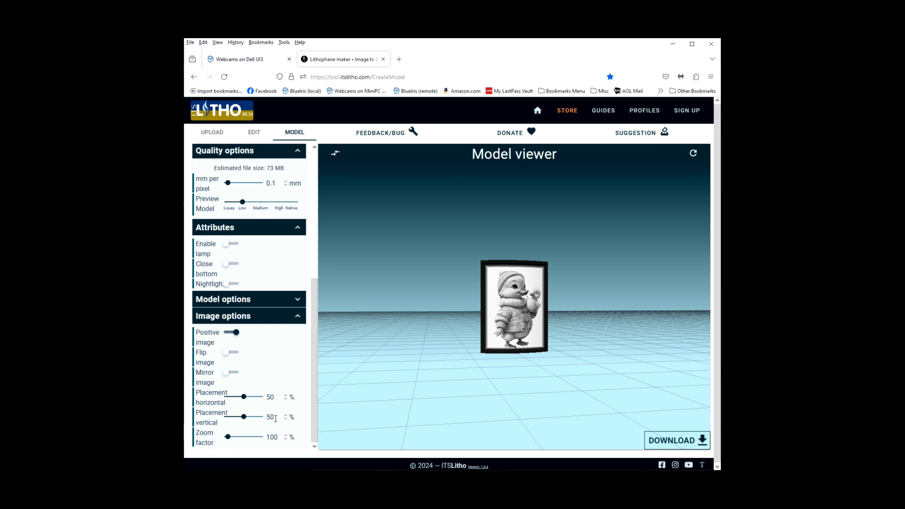
double_click(272, 417)
text(5)
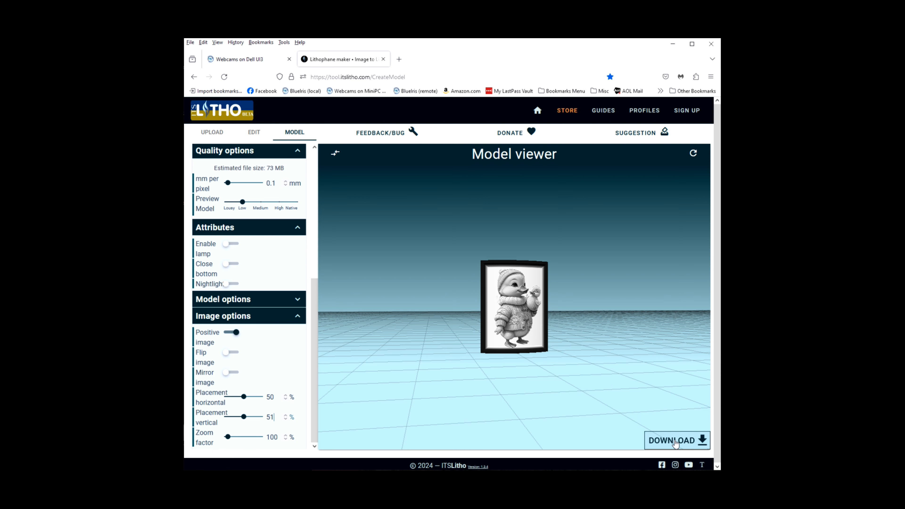
Download the complete lithophane as an STL file named duck in the lithophanes folder.
click(675, 443)
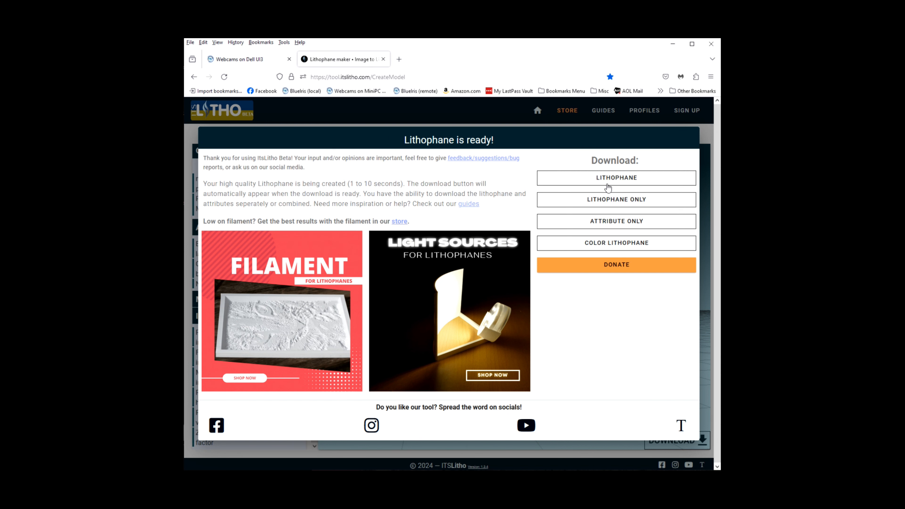
click(618, 178)
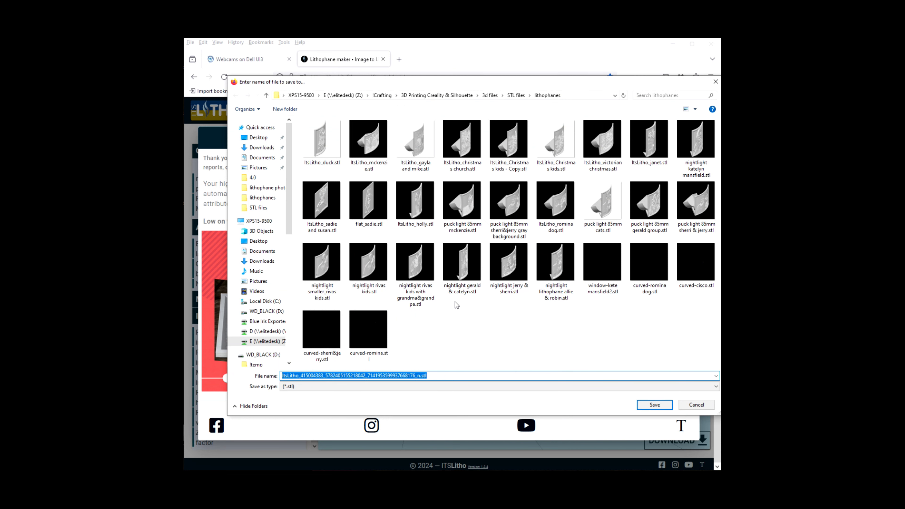
text(duck)
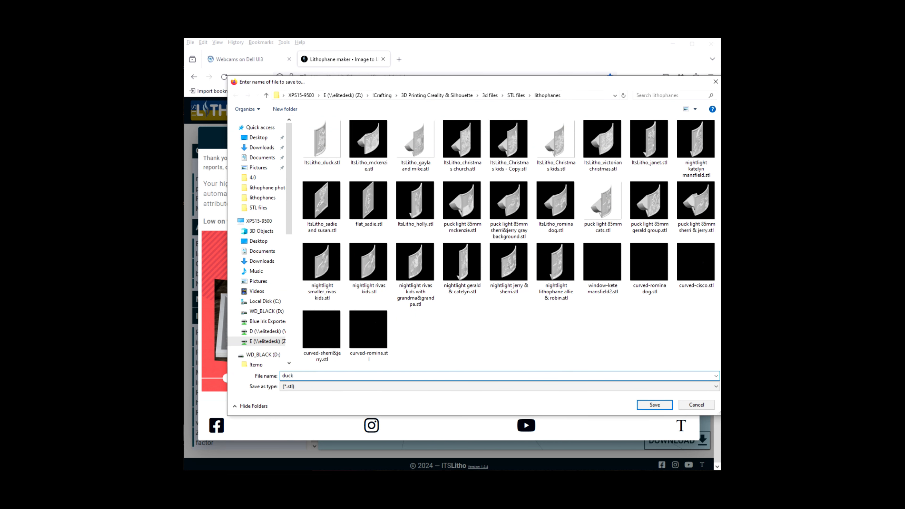
key(Return)
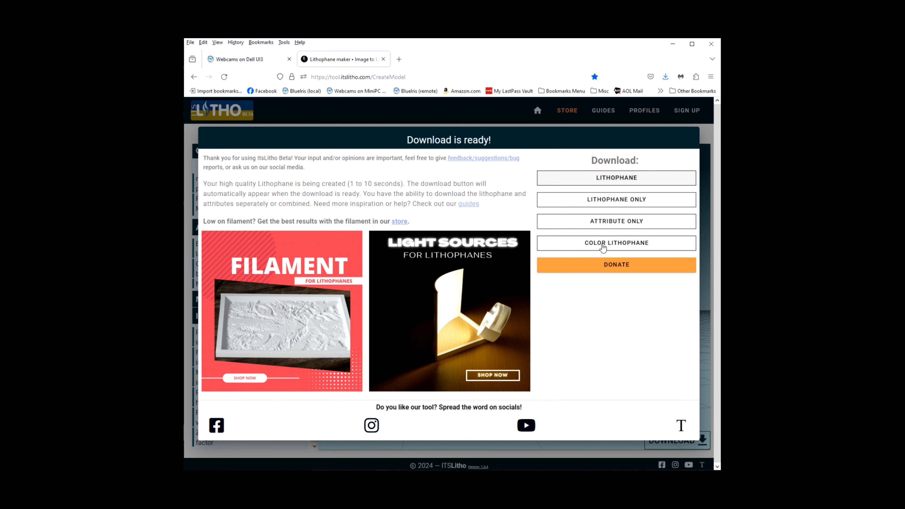
Download the color lithophane image and save it as duck.jpg in the lithophanes folder.
click(616, 244)
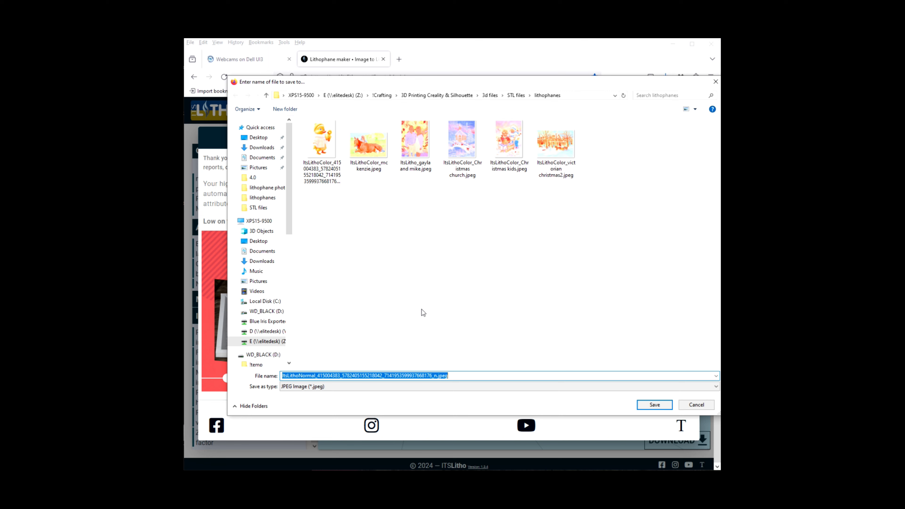
click(704, 407)
text(duck)
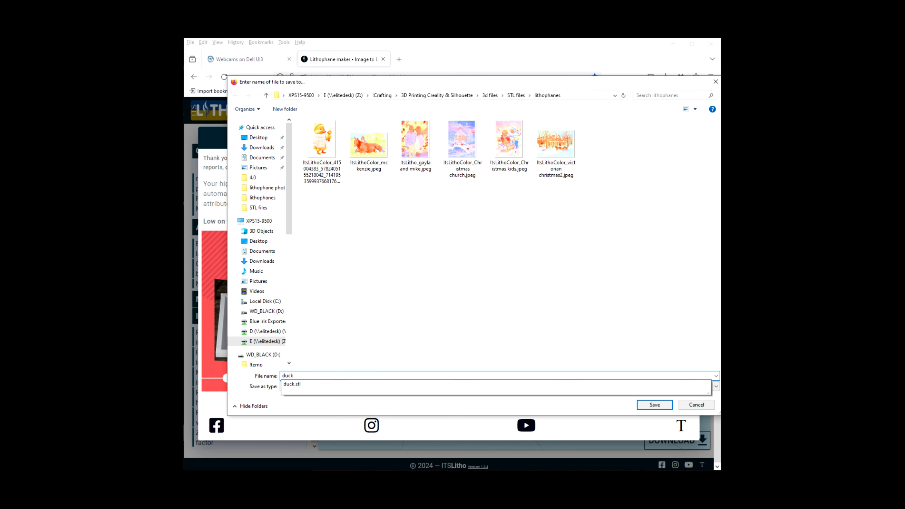
text(.jpg)
key(Return)
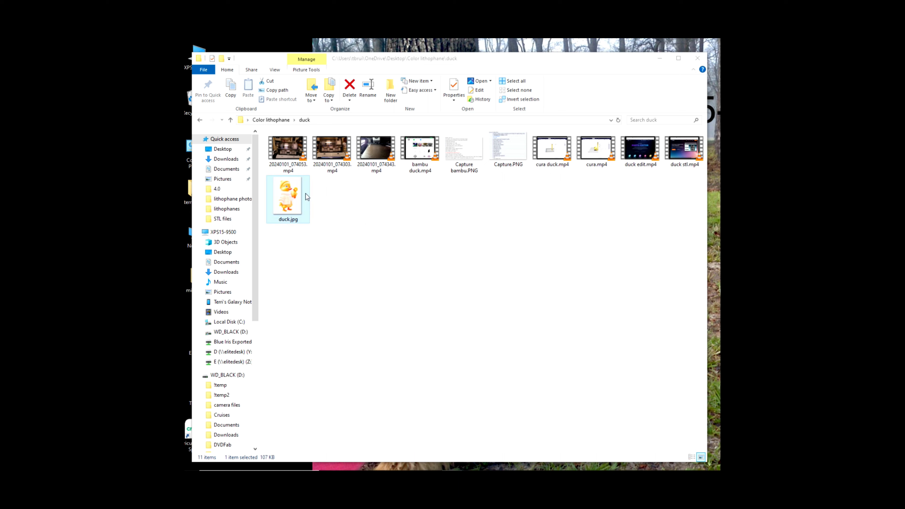
Switch to File Explorer and open duck.jpg from the duck folder in Paint.
right_click(283, 198)
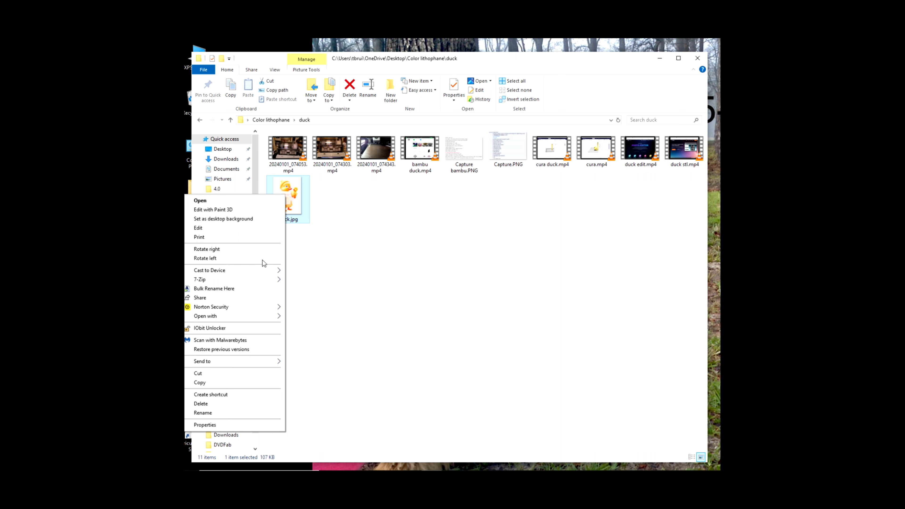
mouse_move(242, 317)
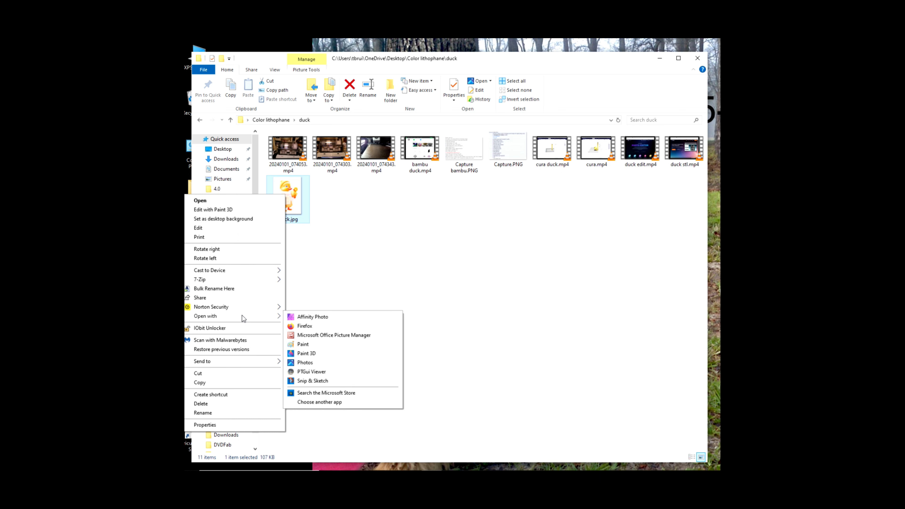
click(307, 344)
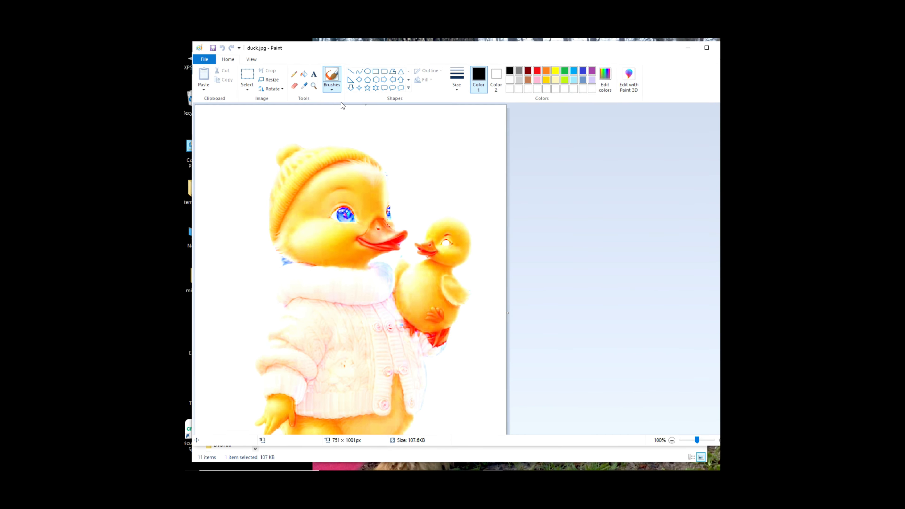
Preview the print of the duck image and set its page scaling to adjust to 100% of normal size.
click(204, 60)
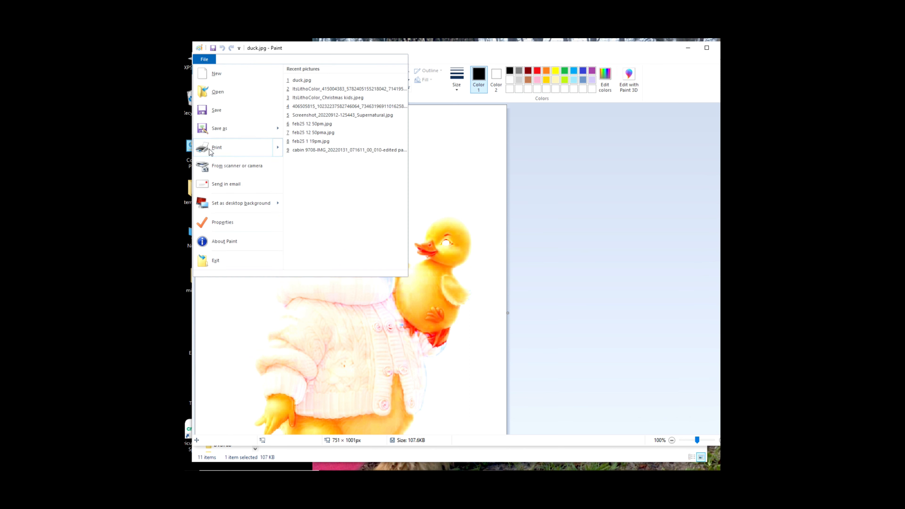
mouse_move(212, 148)
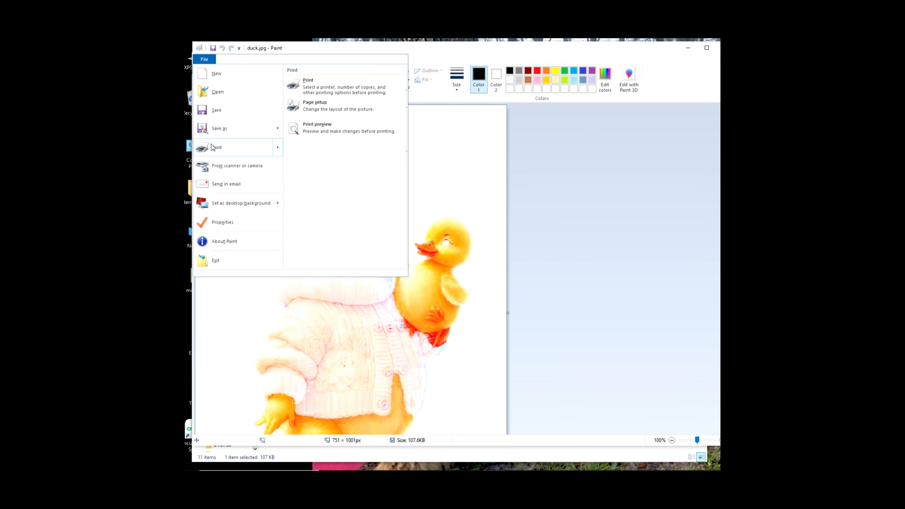
click(325, 126)
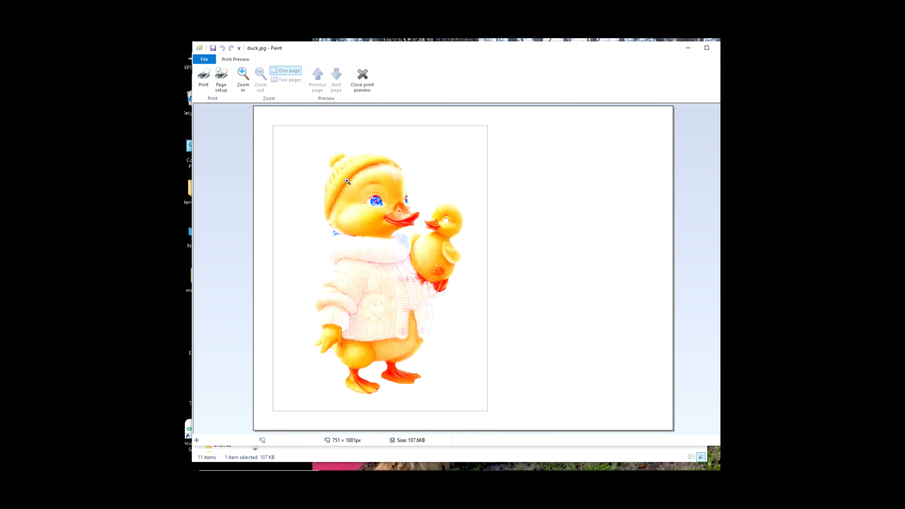
click(224, 78)
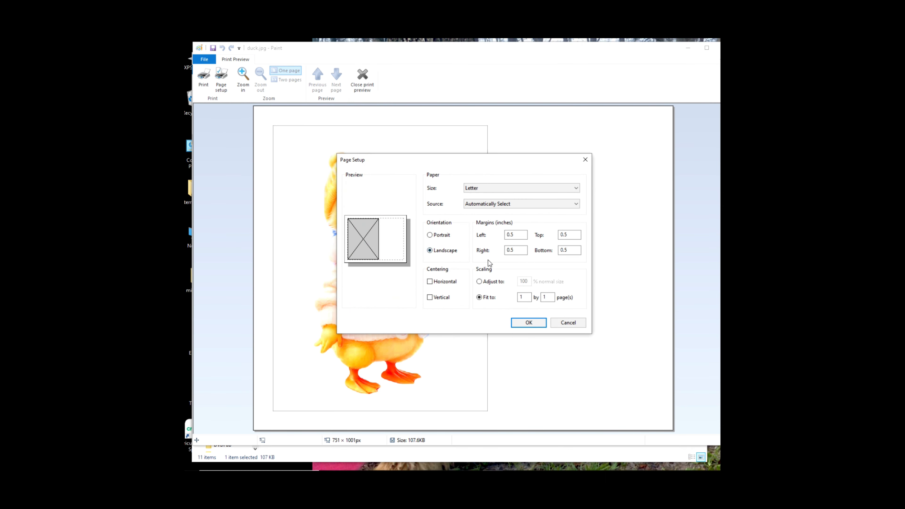
click(480, 281)
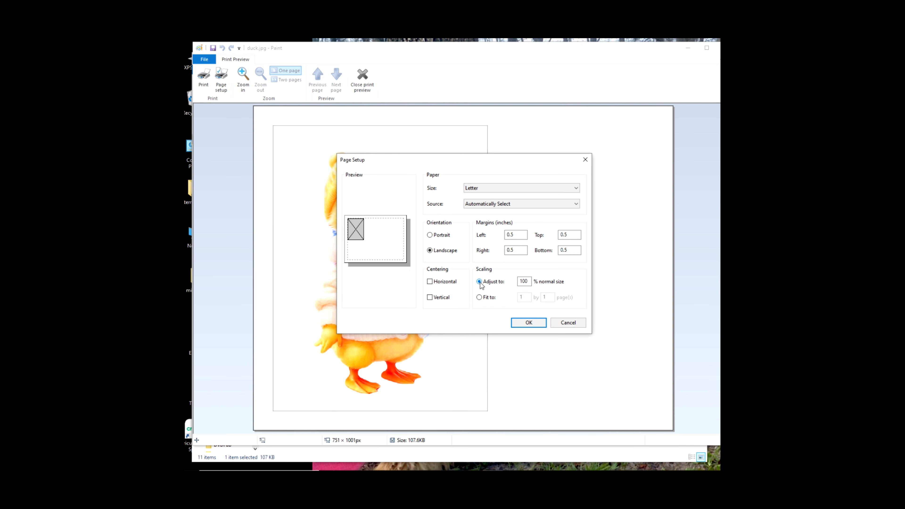
click(531, 323)
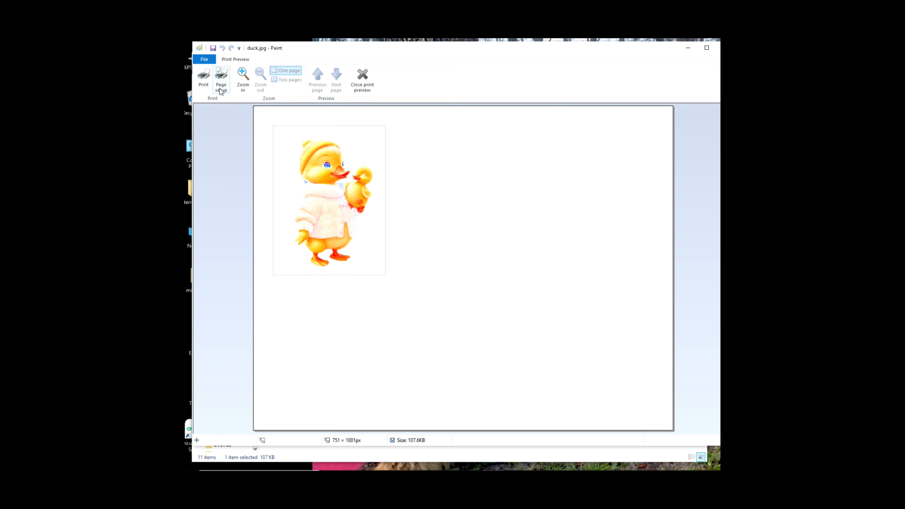
Start printing from the preview and set the ET15000 printer's paper source to Rear feed.
click(202, 77)
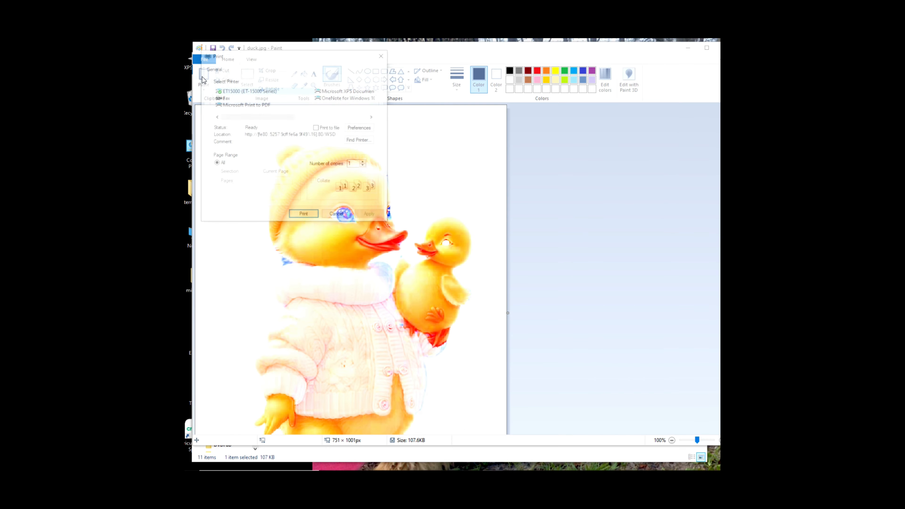
mouse_move(299, 55)
mouse_down()
mouse_move(330, 66)
mouse_move(534, 77)
mouse_up()
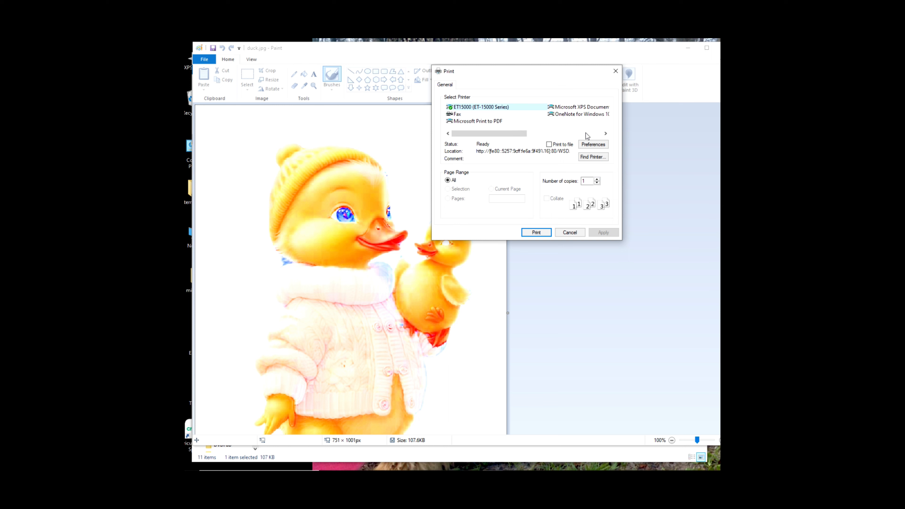
click(592, 145)
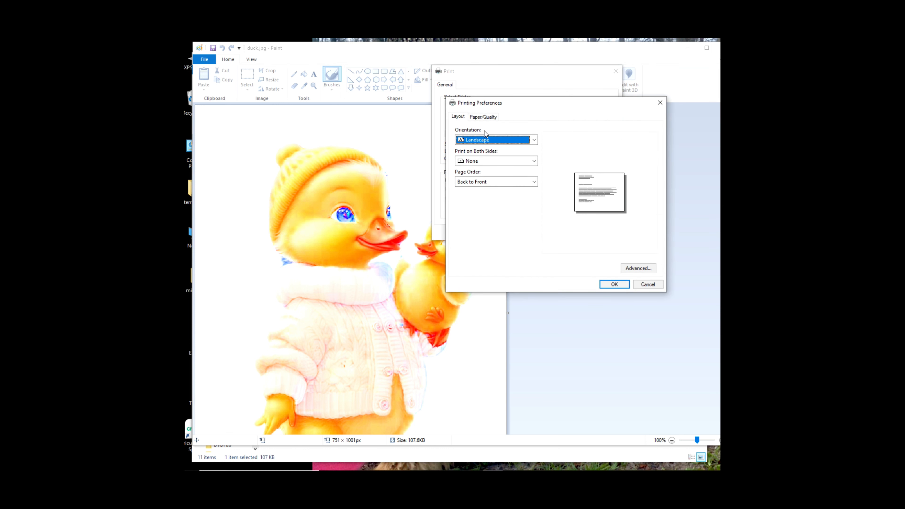
click(482, 117)
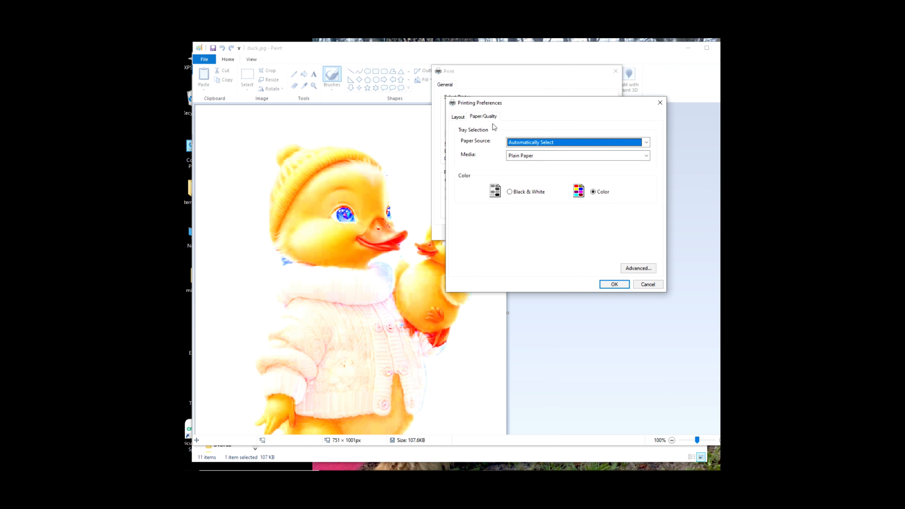
click(550, 144)
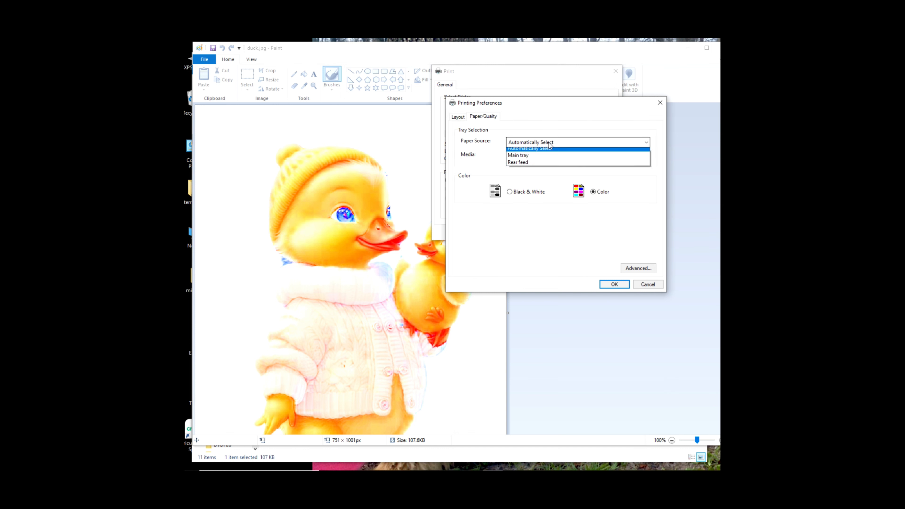
click(528, 166)
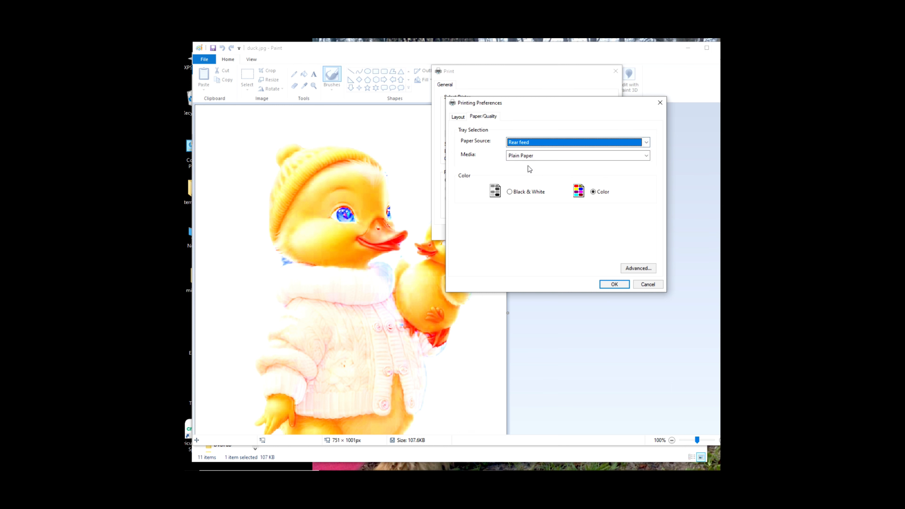
Print the duck image with print quality 600 x 600 and output quality set to High quality.
click(637, 269)
click(535, 147)
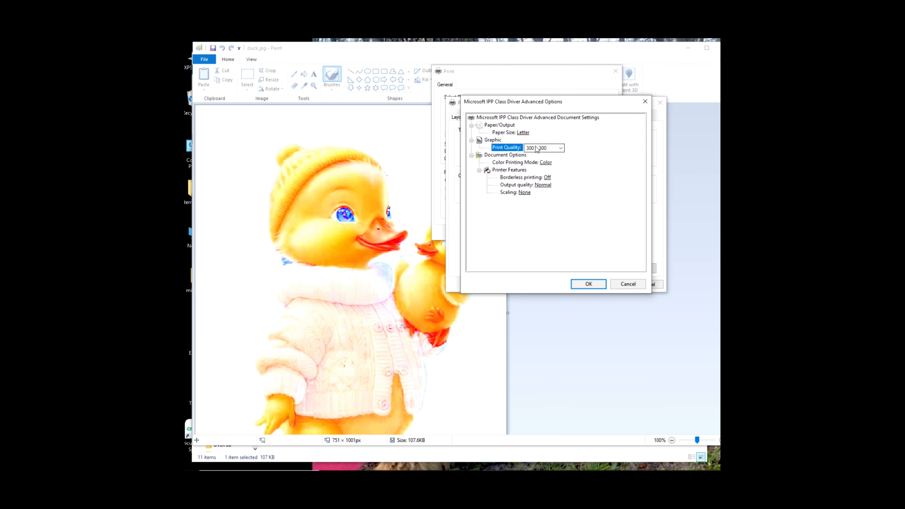
click(561, 148)
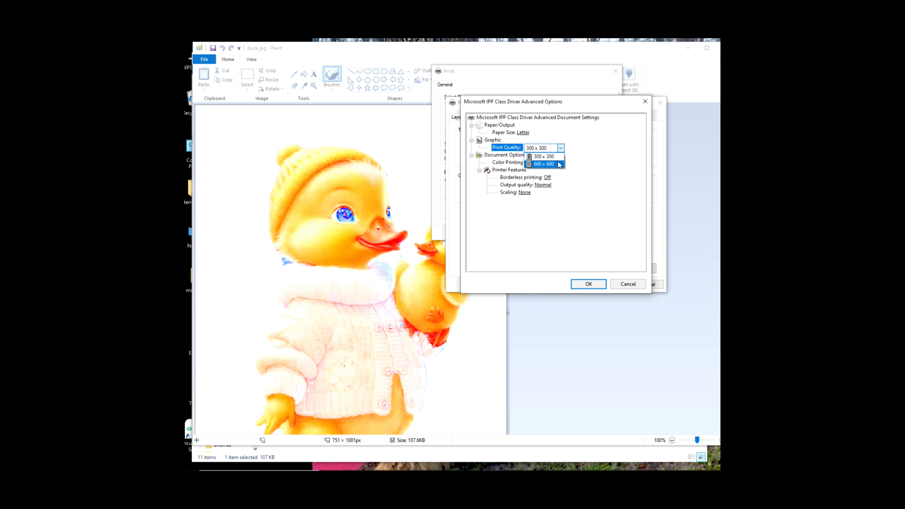
click(558, 164)
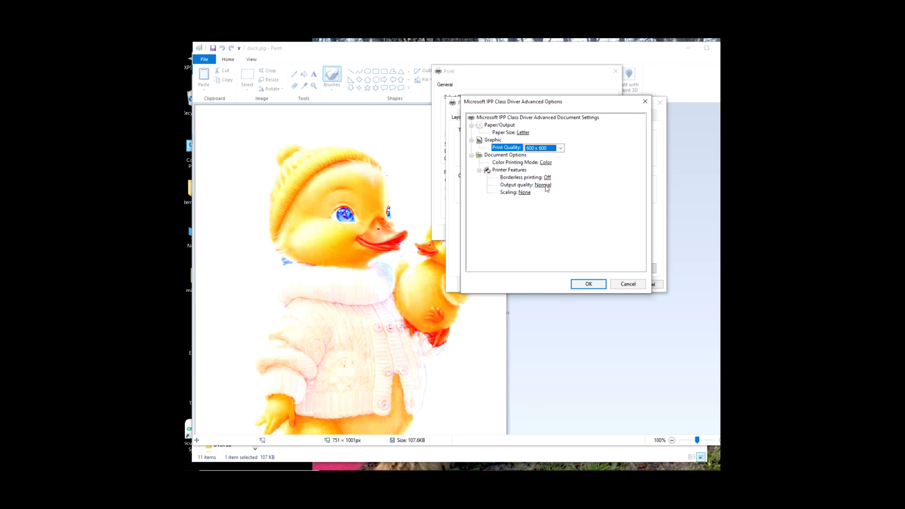
click(546, 186)
click(571, 186)
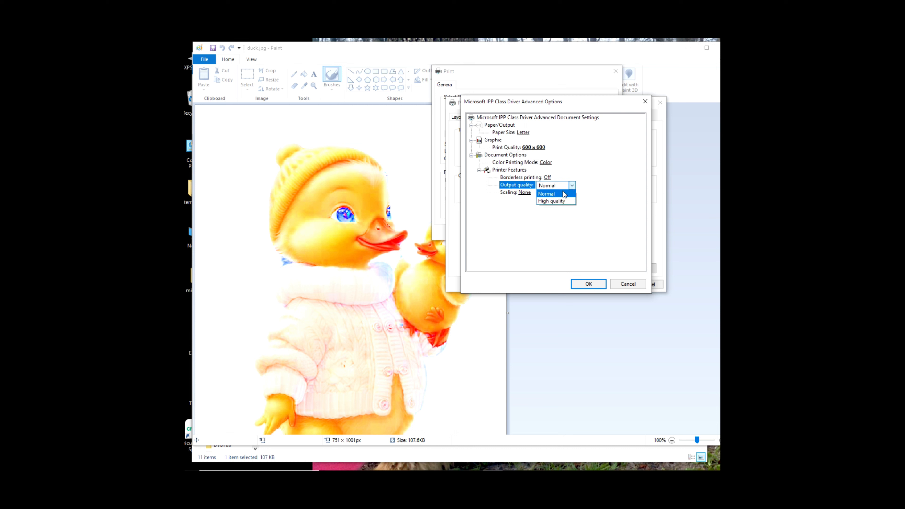
click(559, 201)
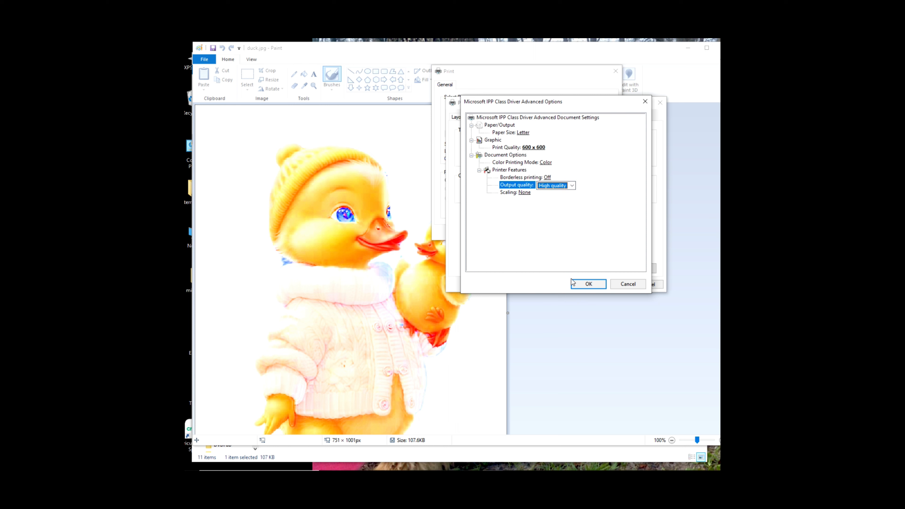
click(589, 284)
click(614, 284)
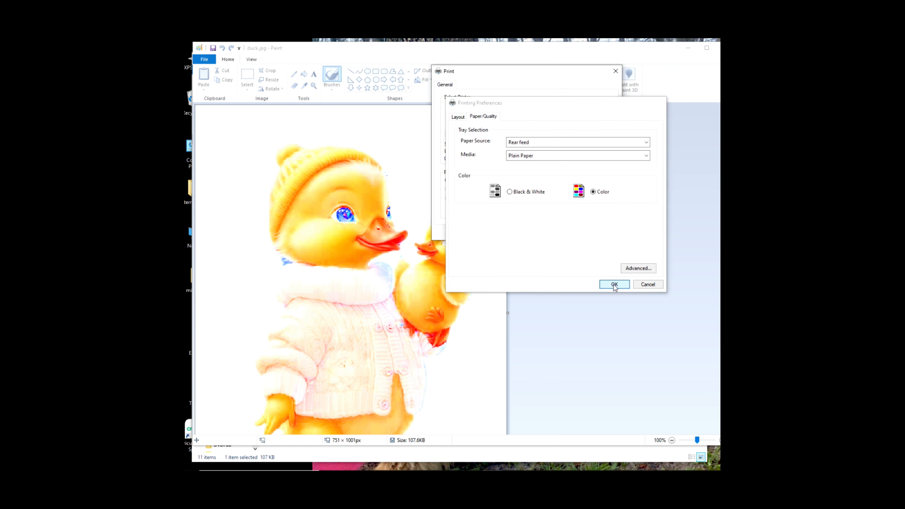
click(535, 234)
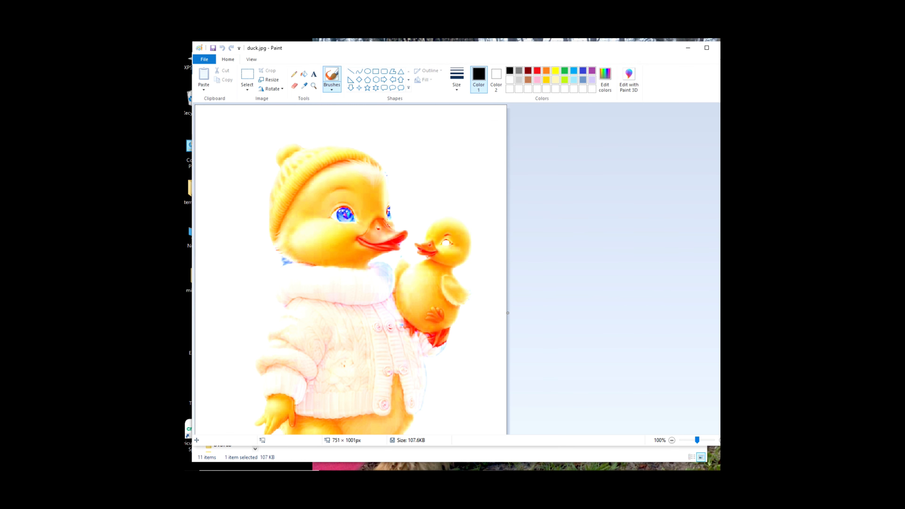